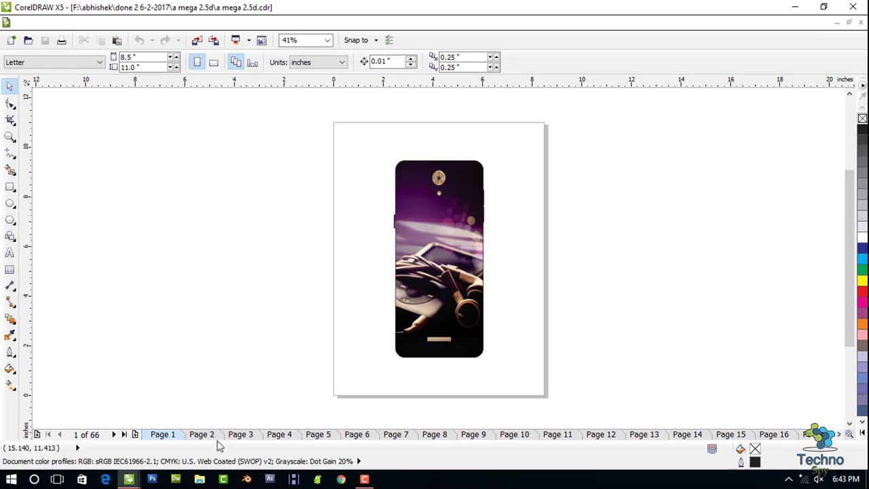
Step: Look through the phone cover designs on several pages, from page 2 to the last page and back to page 58
left_click(214, 438)
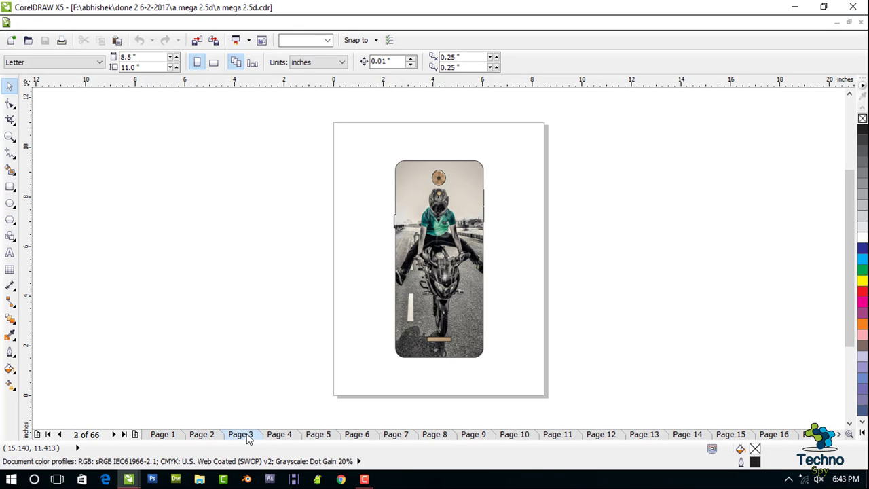
left_click(311, 437)
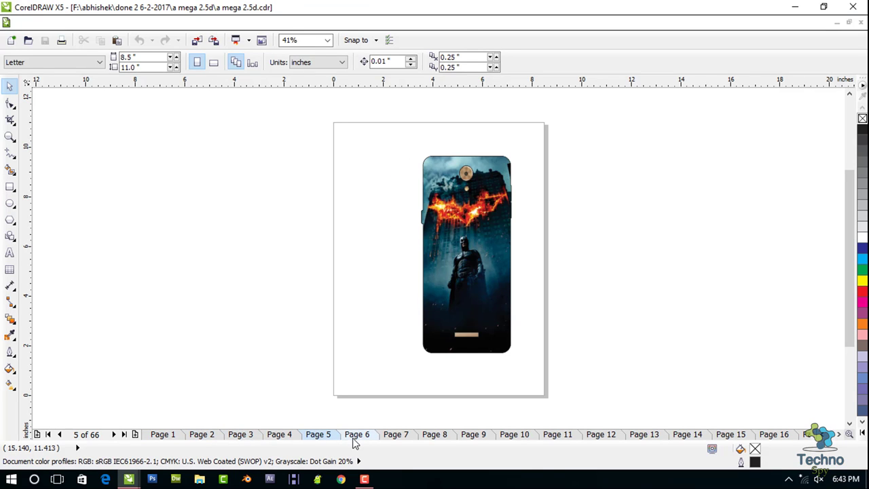
left_click(350, 438)
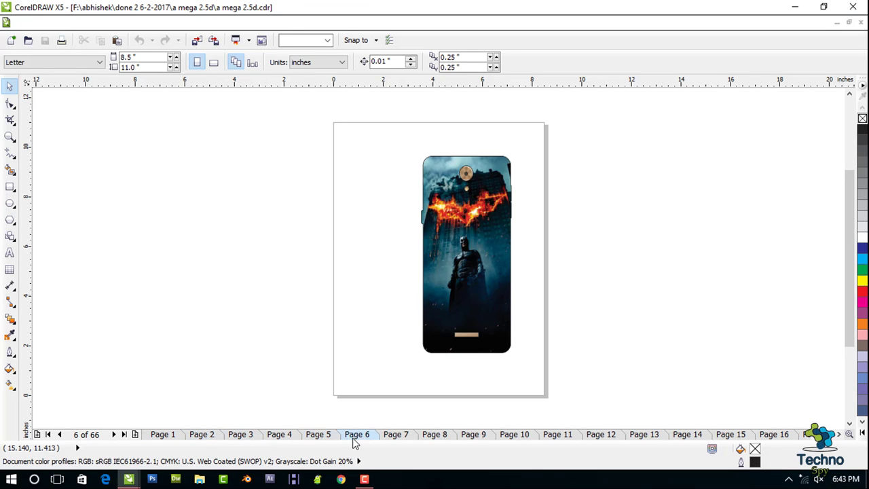
left_click(125, 435)
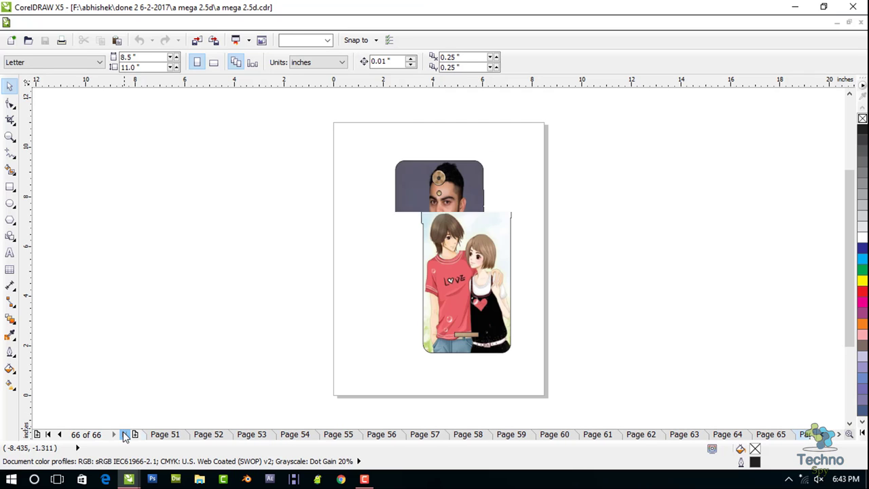
left_click(767, 439)
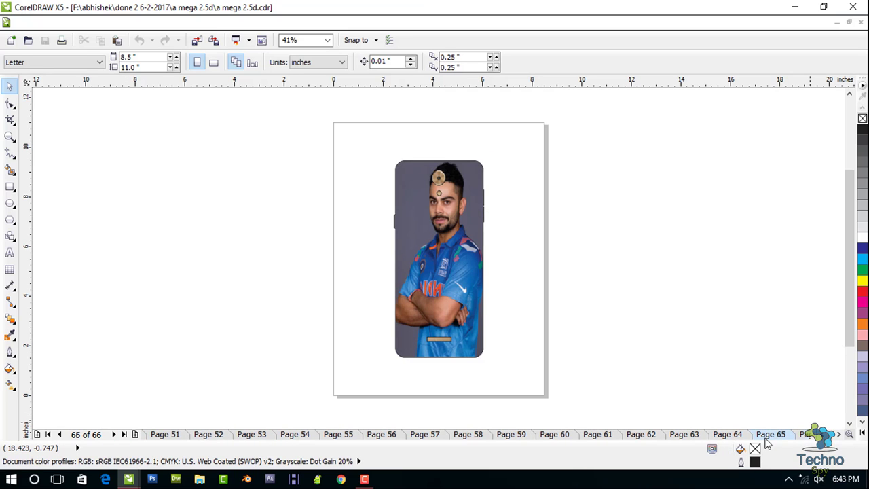
left_click(555, 435)
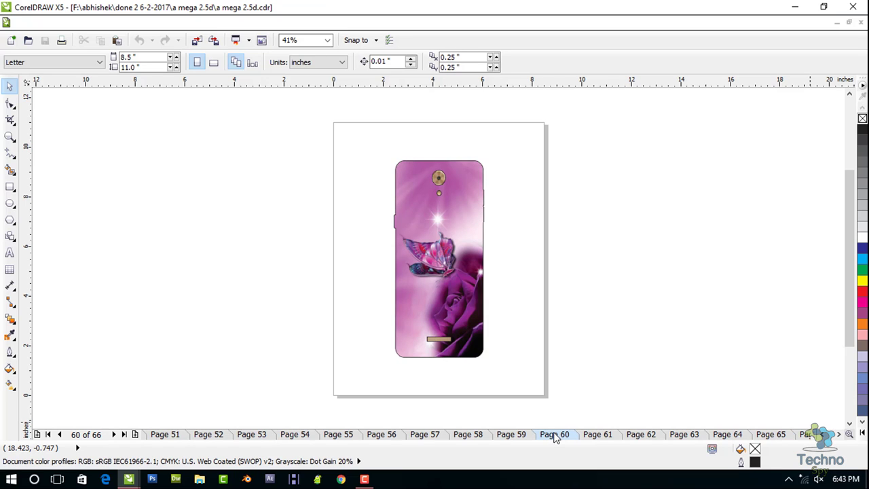
left_click(475, 436)
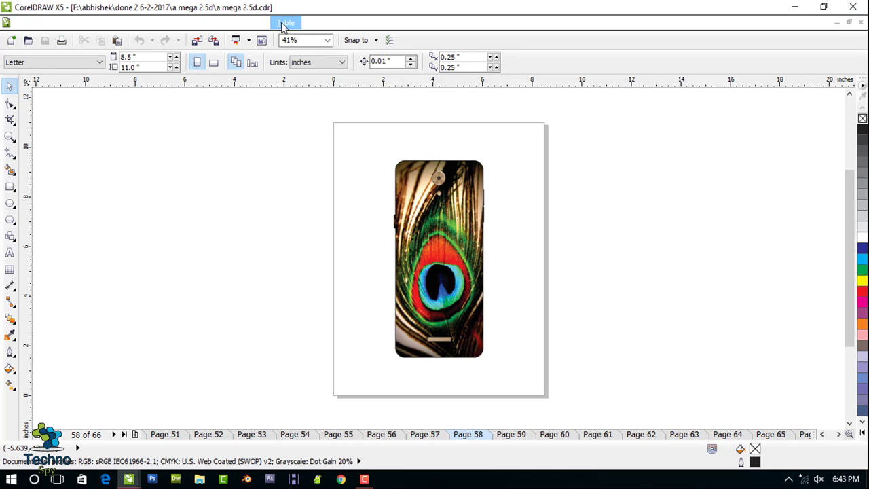
Step: Run the Converter.Start macro from the FileConverter (FileConverter.gms) project
left_click(319, 23)
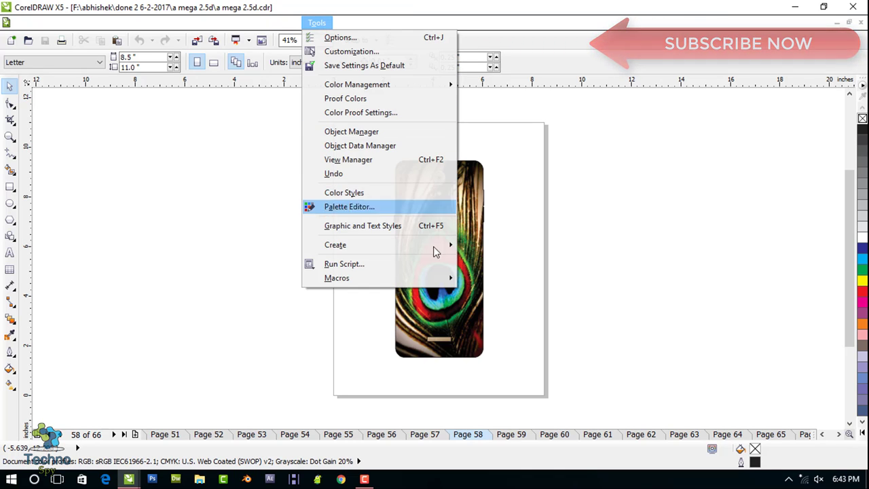
mouse_move(438, 281)
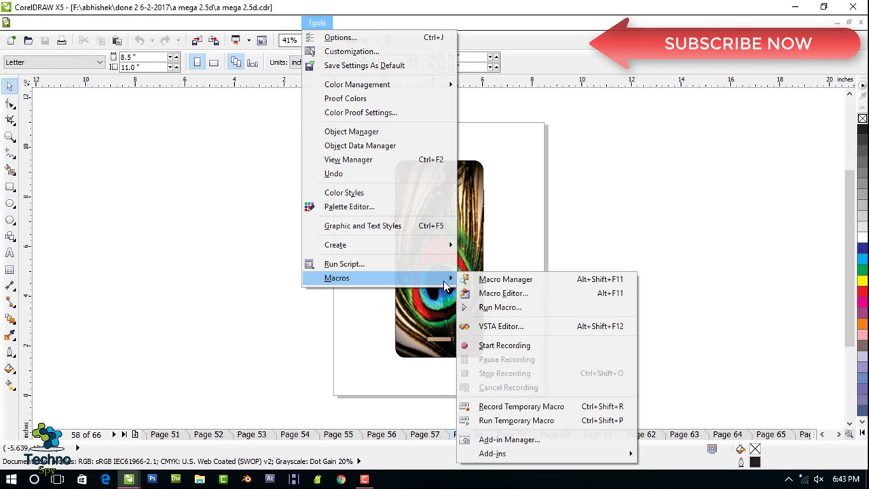
left_click(503, 307)
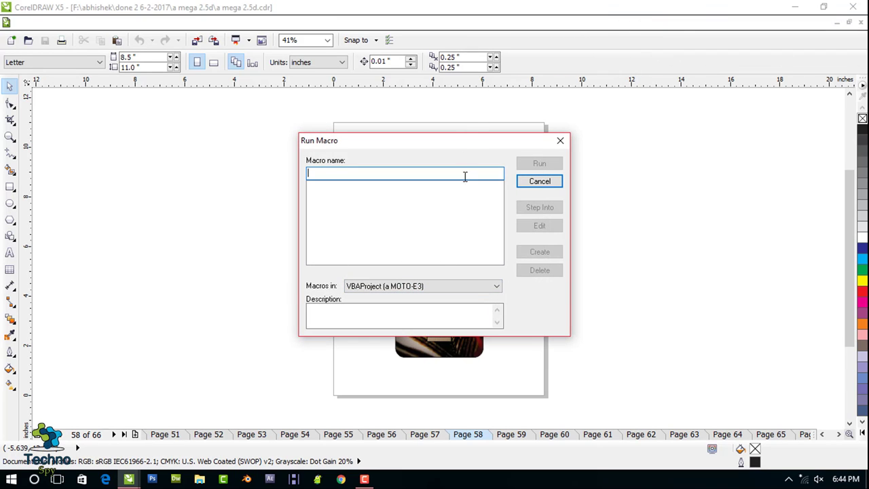
left_click(477, 286)
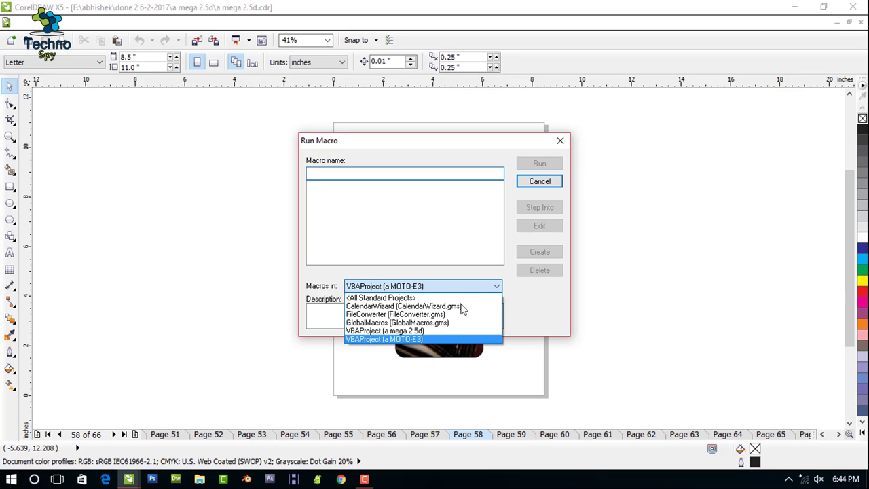
left_click(435, 316)
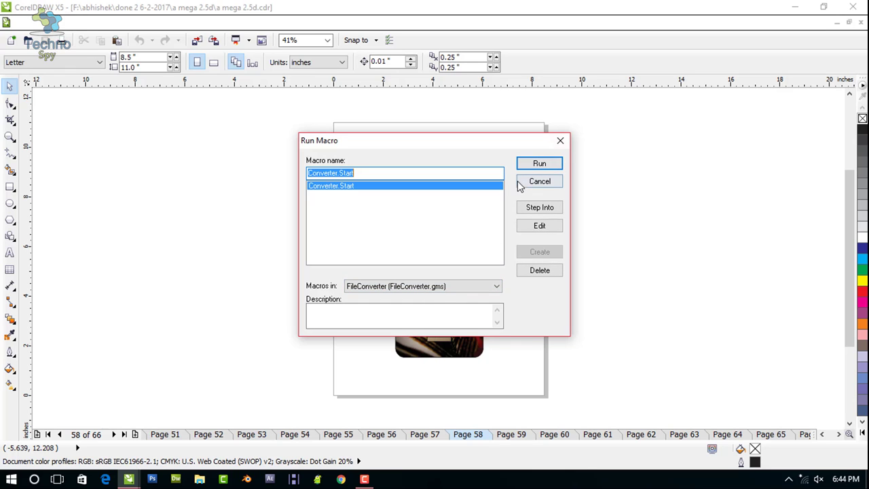
left_click(536, 166)
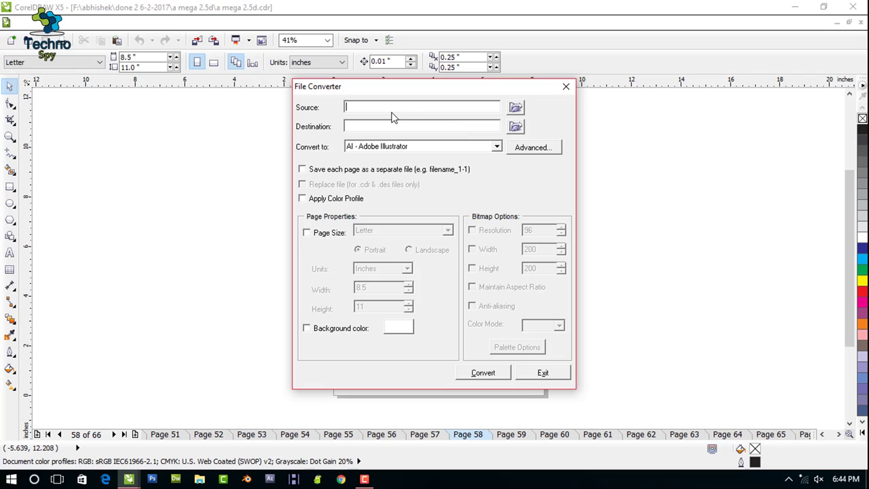
Step: Set the converter's source to the "a mega 2.5d" folder inside "done 2 6-2-2017" on drive F
left_click(515, 110)
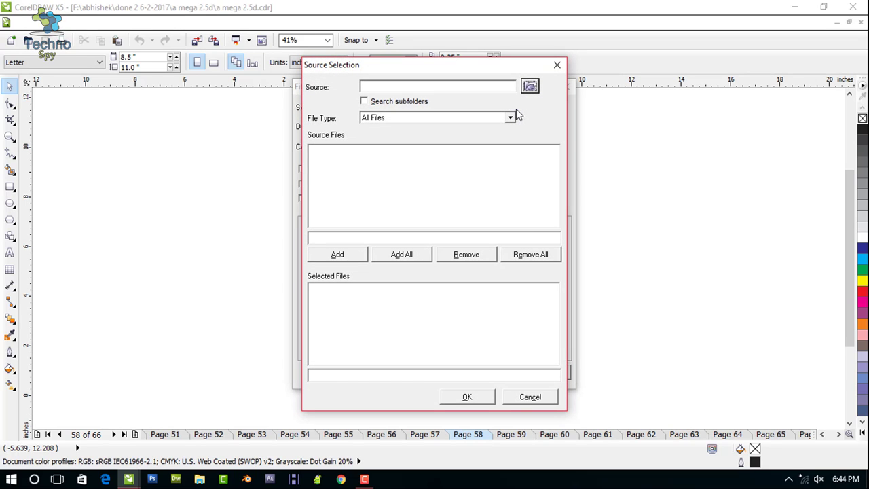
left_click(530, 87)
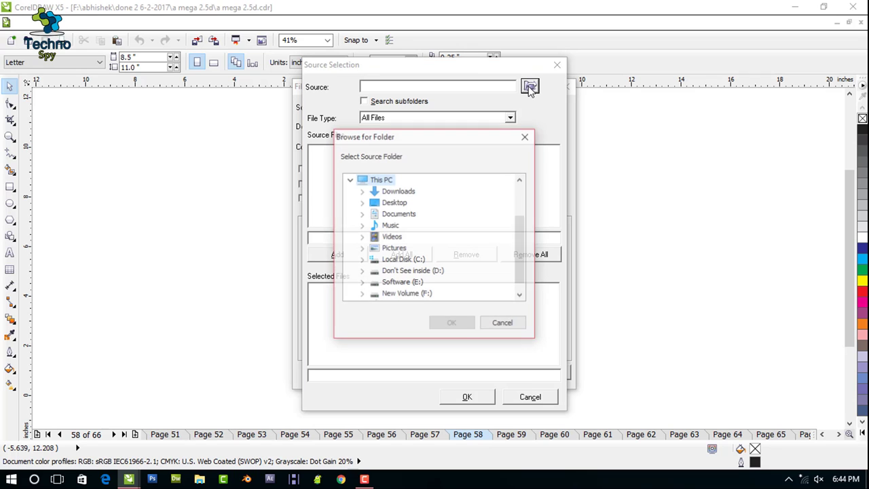
left_click(417, 296)
double_click(417, 296)
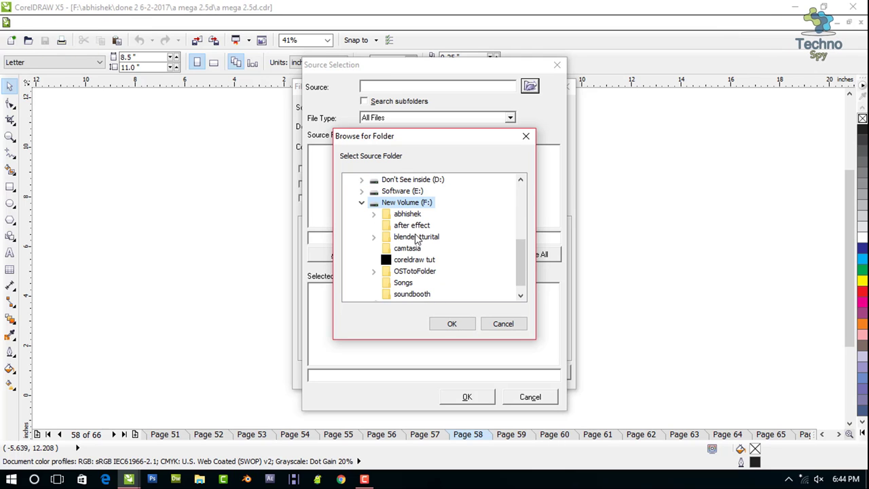
double_click(408, 213)
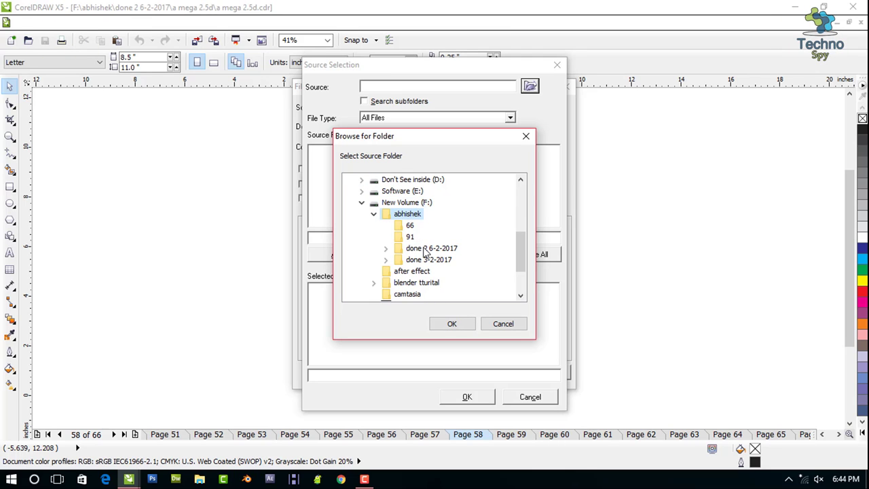
double_click(425, 248)
left_click(425, 226)
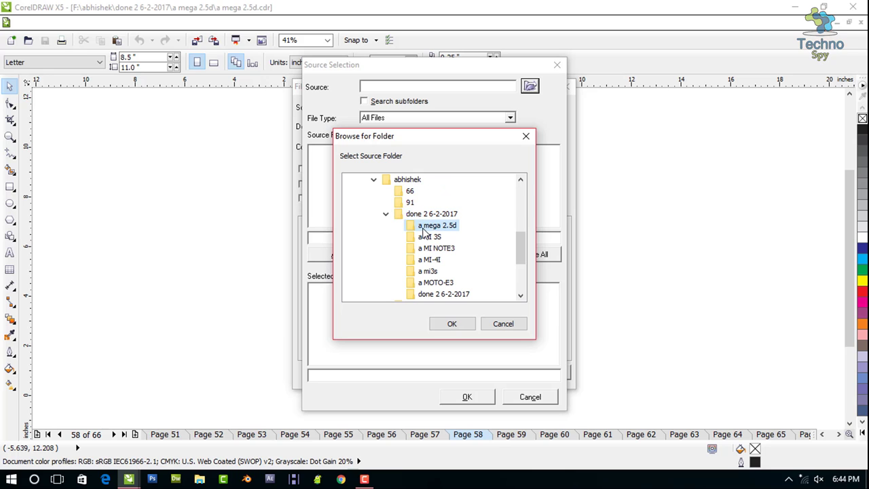
left_click(460, 325)
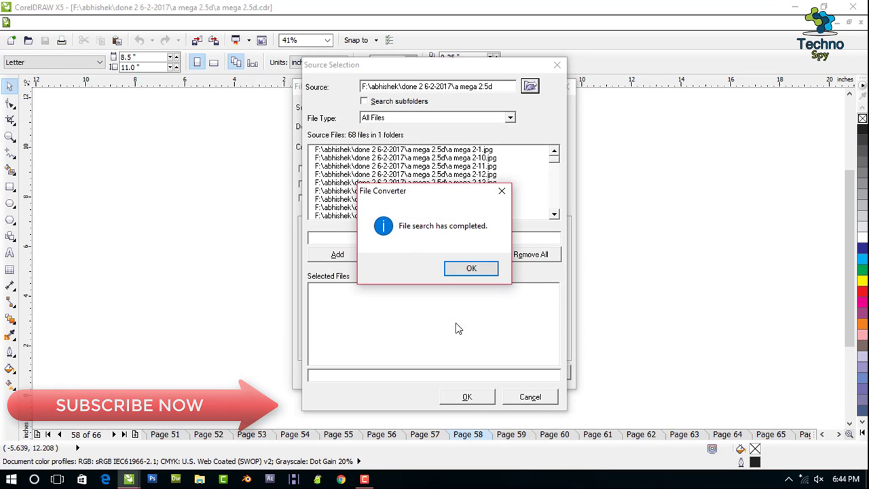
left_click(472, 269)
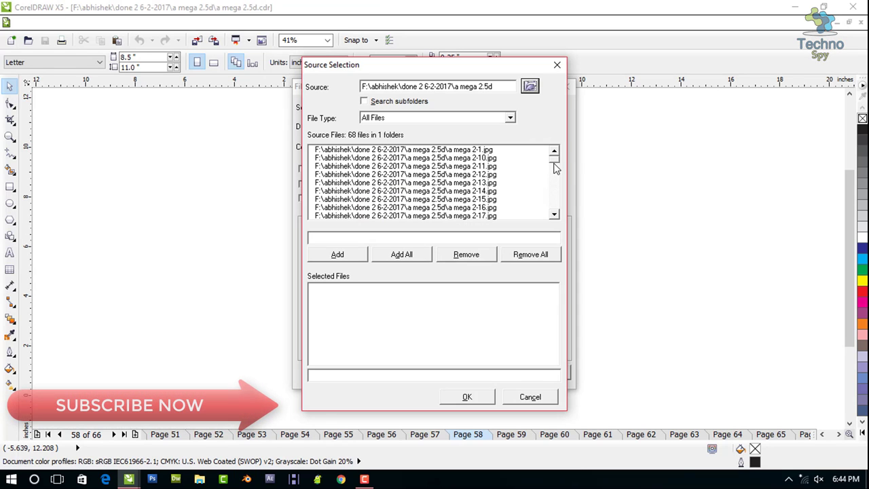
Step: Filter the source files to CDR - CorelDRAW and add "a mega 2.5d.cdr" as the selected file to convert
left_click(497, 118)
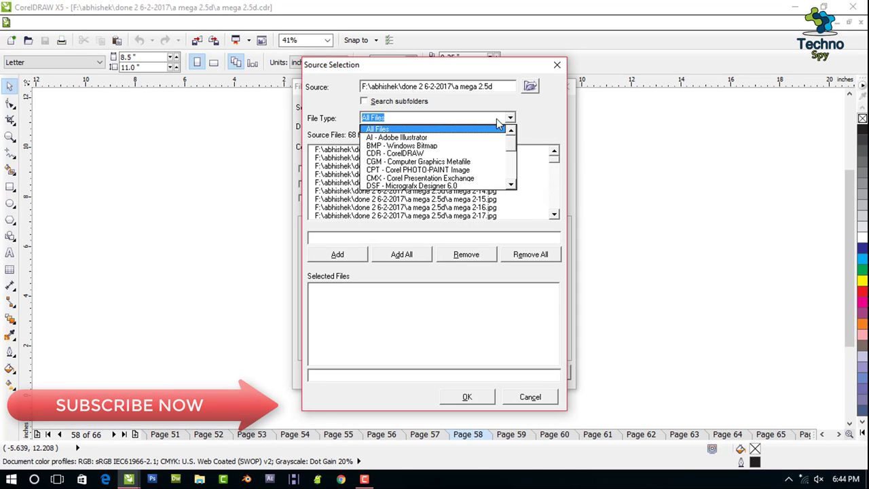
left_click(476, 154)
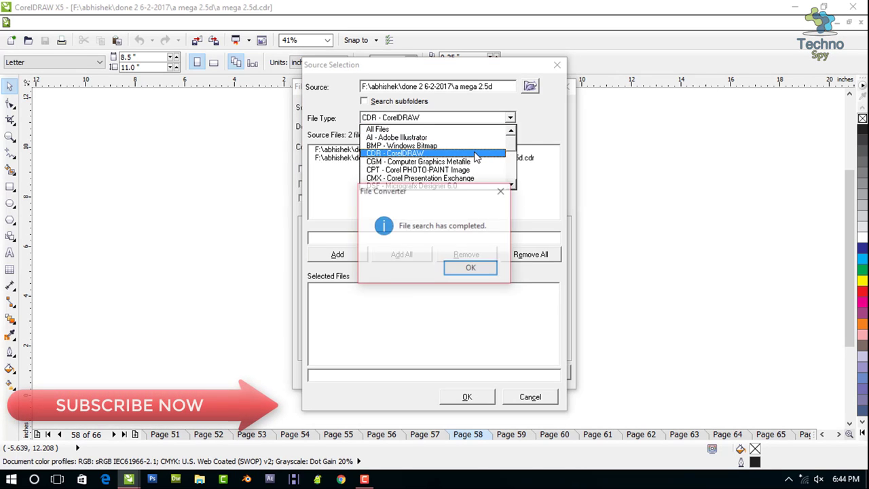
left_click(460, 273)
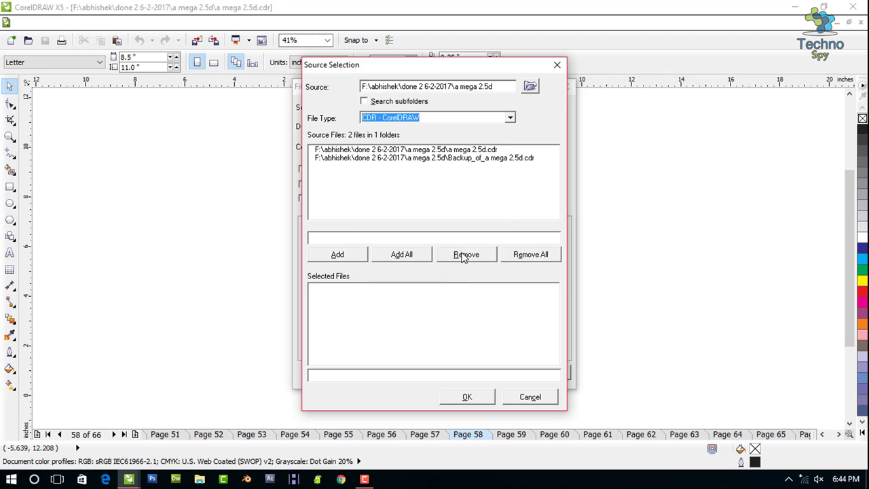
left_click(487, 150)
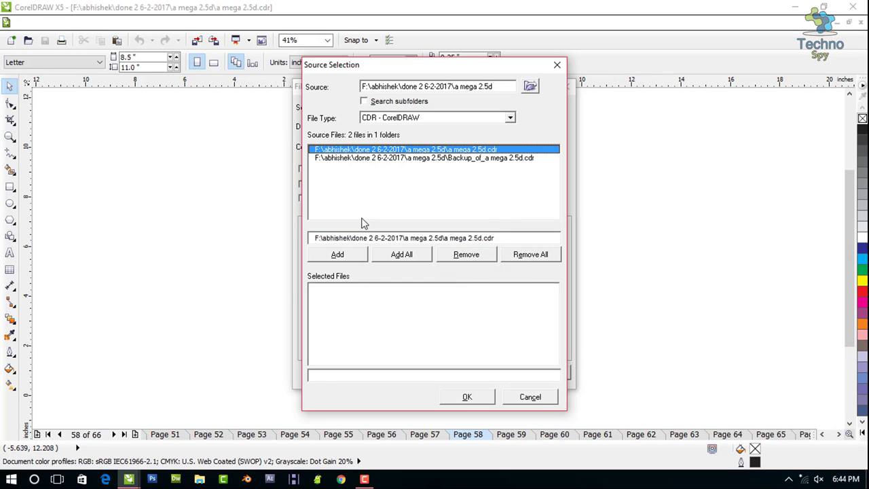
left_click(355, 254)
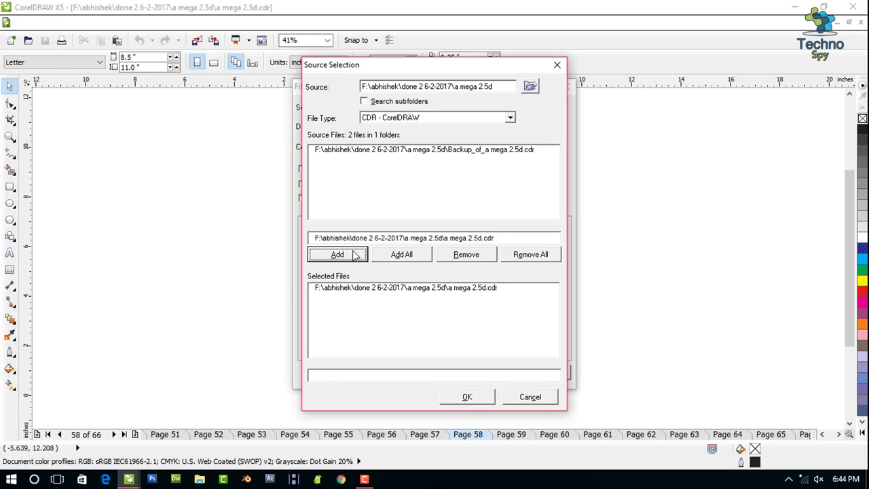
left_click(466, 398)
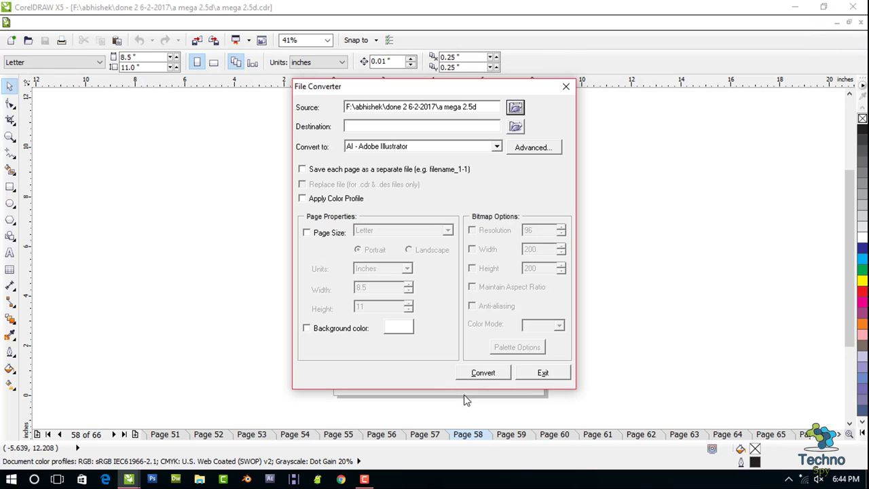
Step: Set the converter's destination to D:\New folder
left_click(516, 127)
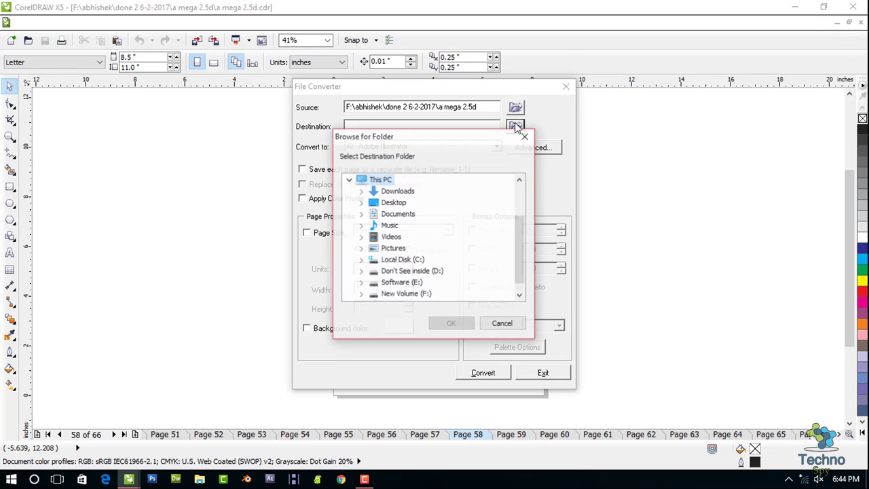
left_click(416, 272)
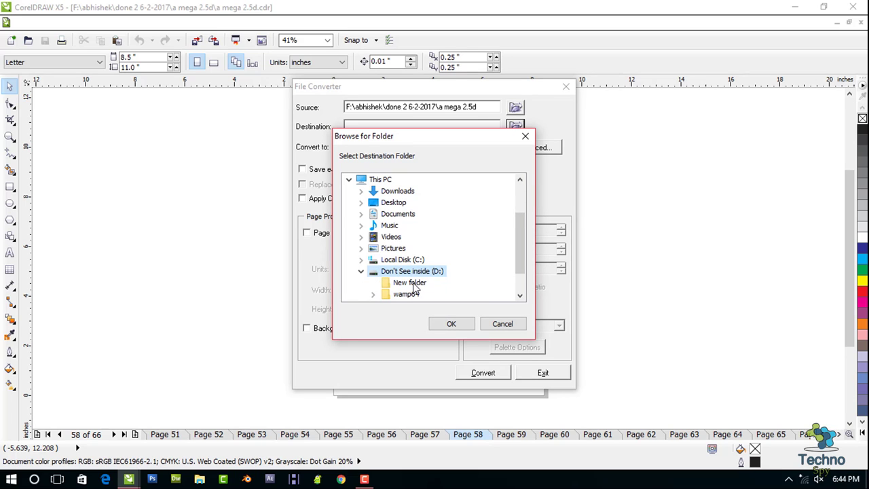
left_click(416, 282)
left_click(452, 324)
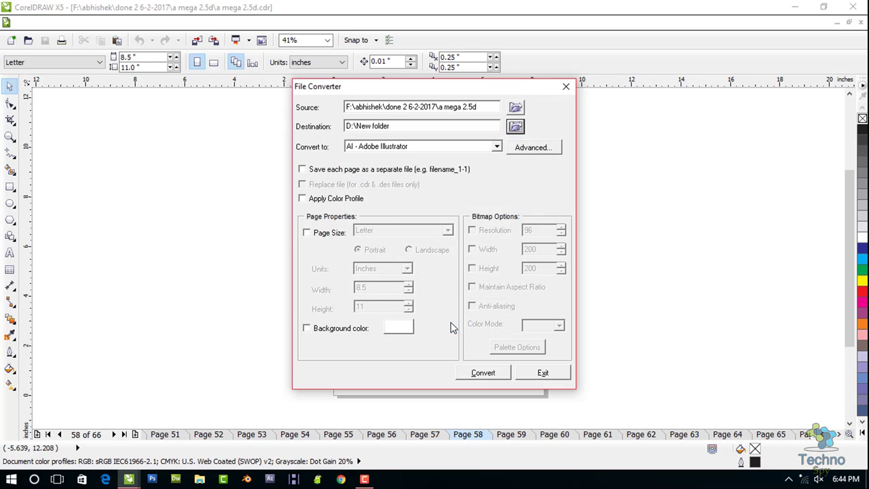
Step: Set the output format to JPG - JPEG Bitmaps and enable saving each page as a separate file
left_click(497, 148)
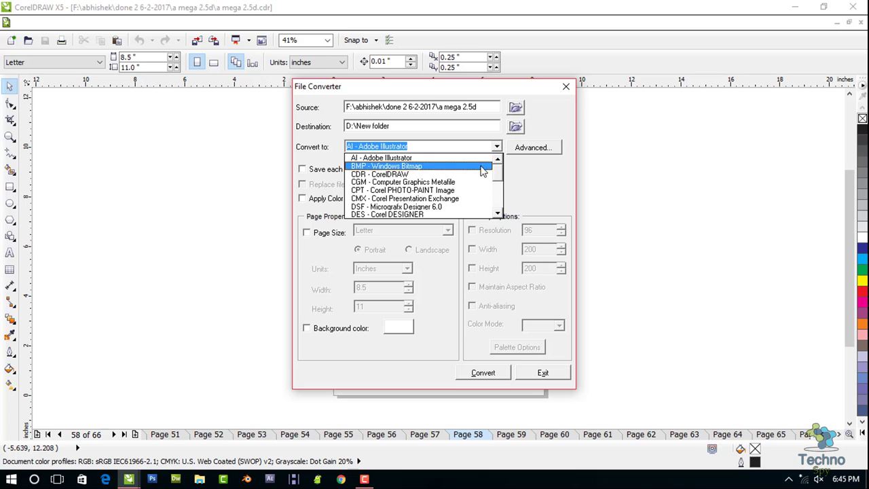
left_click_drag(505, 179, 501, 188)
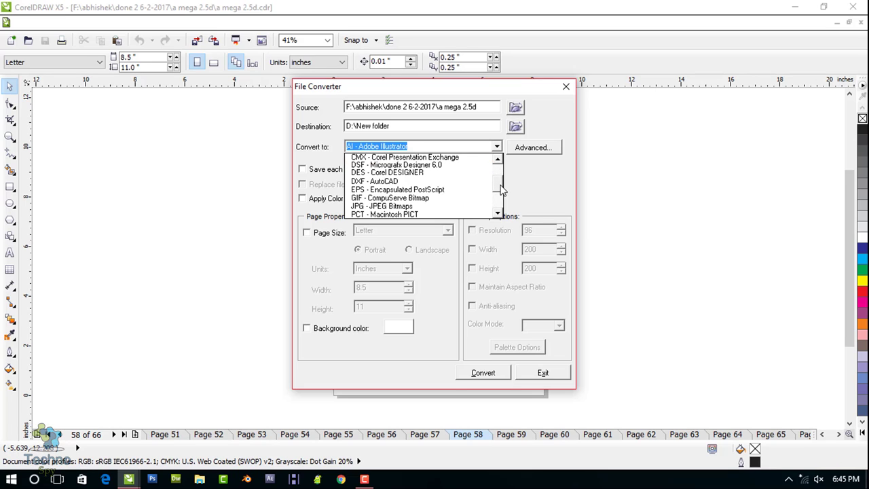
left_click(418, 205)
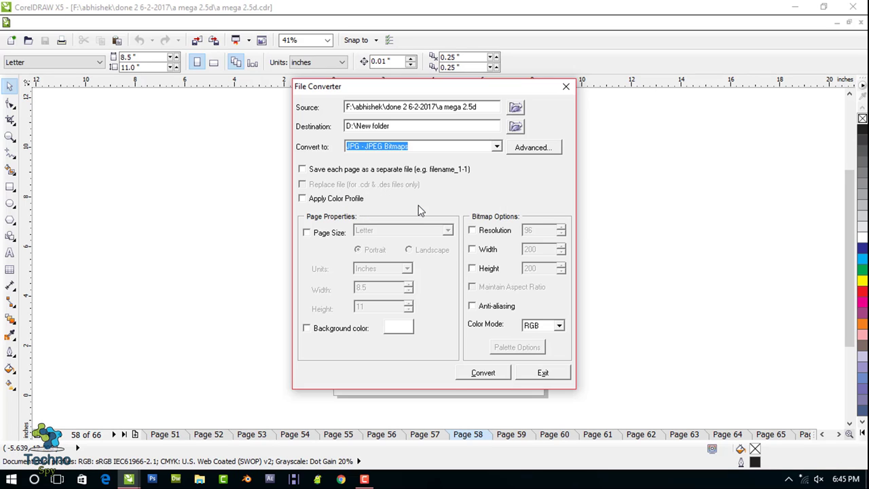
left_click(302, 171)
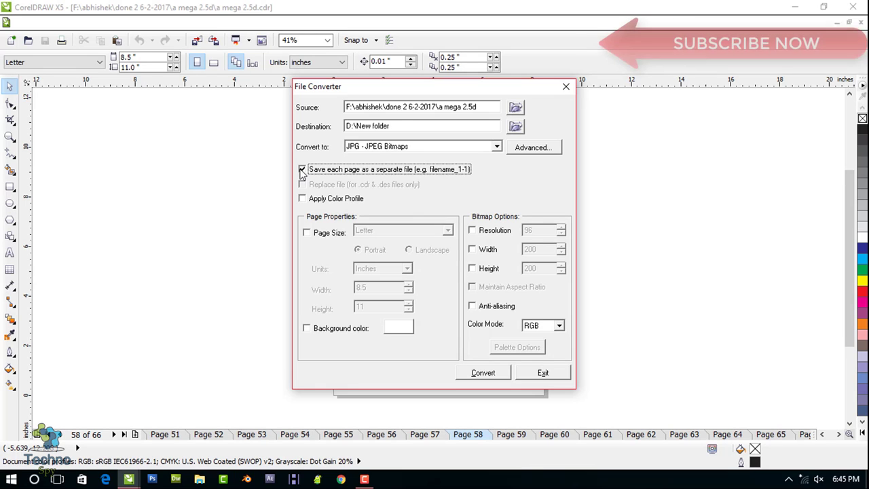
Step: Enable a custom bitmap resolution of 350 and start converting the file
left_click(472, 231)
left_click_drag(538, 230, 516, 235)
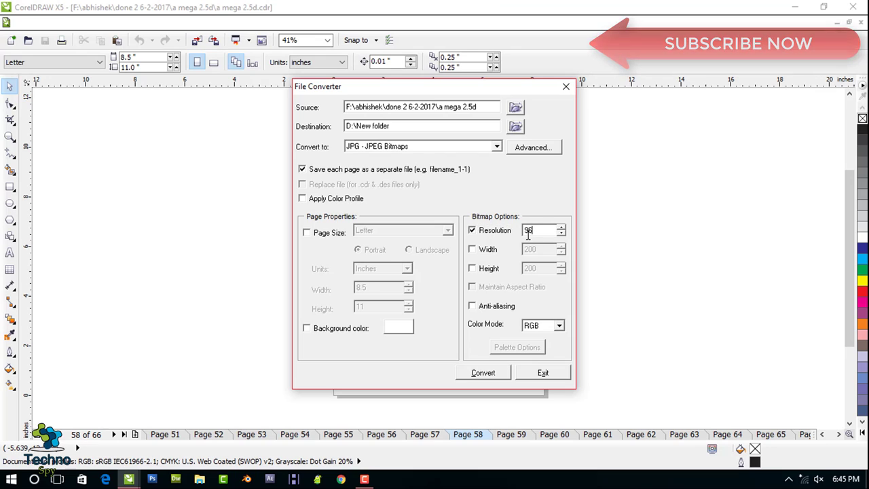
type("0")
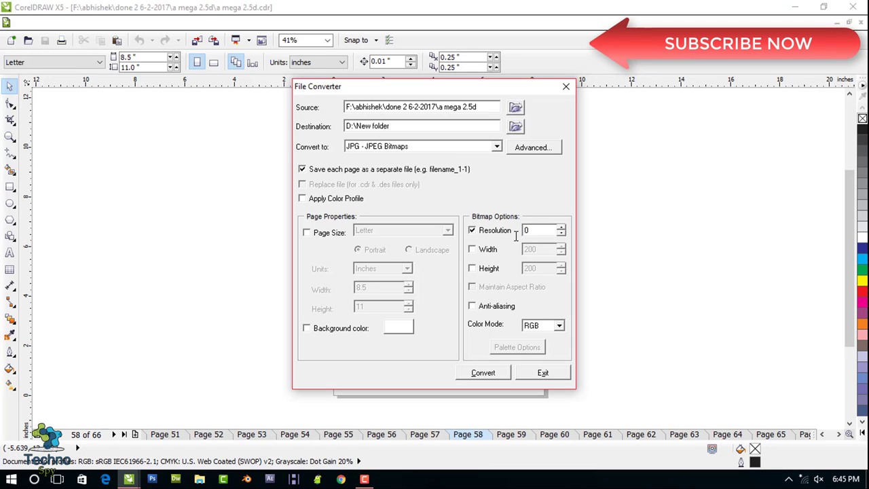
key("BackSpace")
type("350")
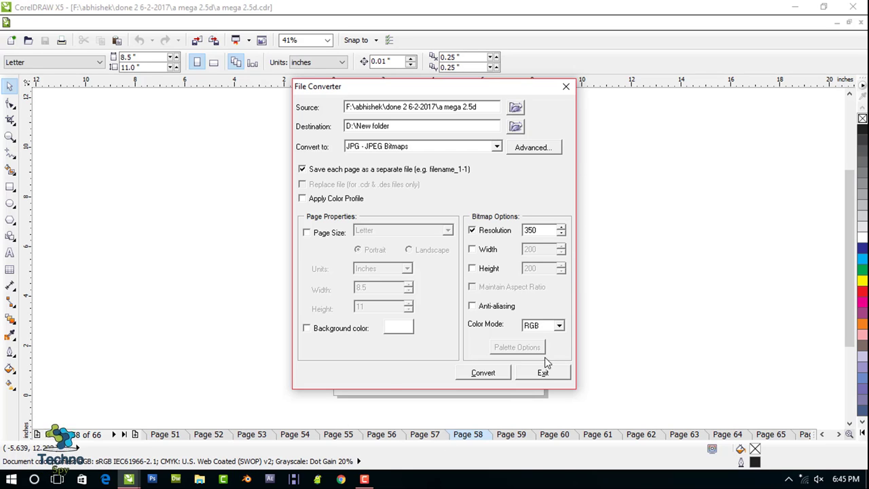
left_click(471, 374)
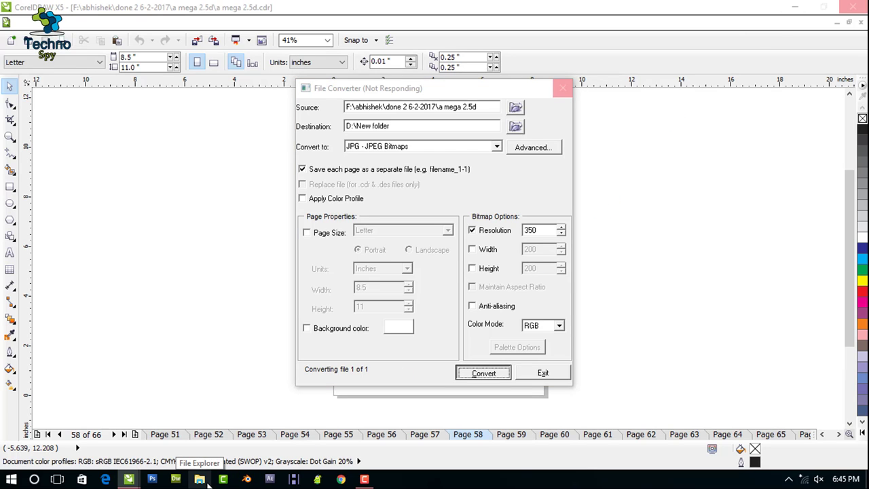
Step: Switch to File Explorer to examine the exported JPG files in D:\New folder, close it, and minimize the main CorelDRAW window
left_click(200, 479)
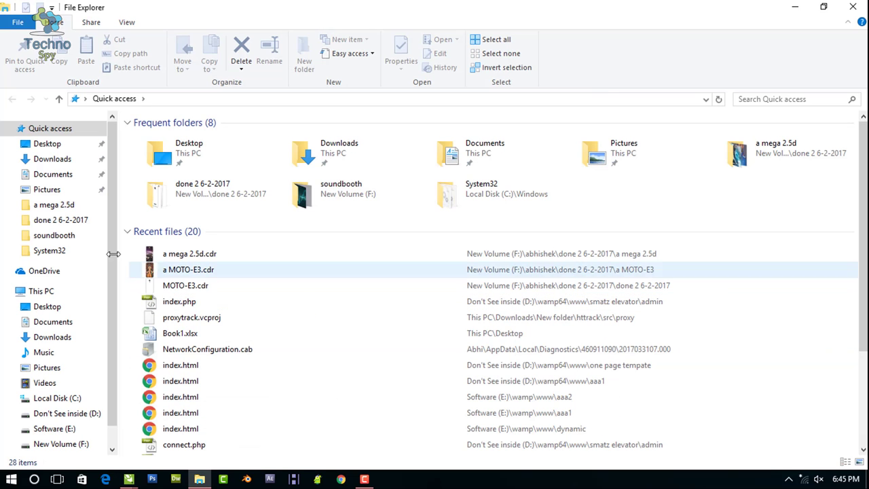
left_click(71, 416)
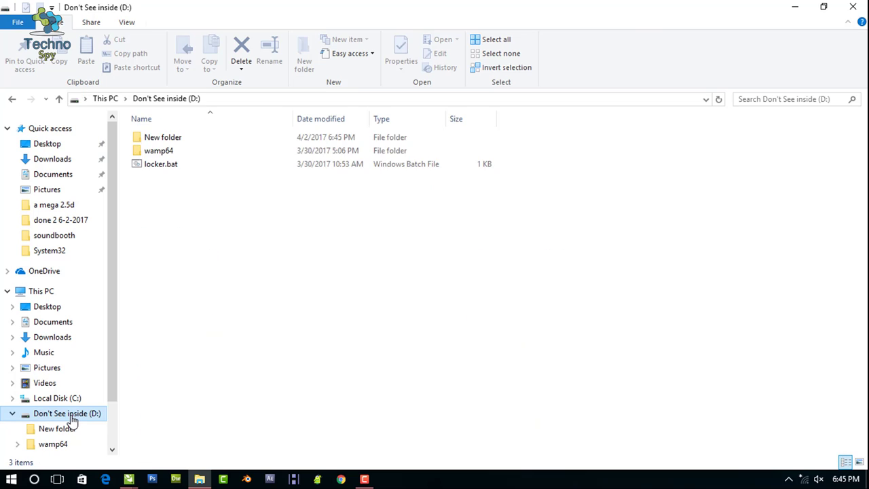
double_click(352, 138)
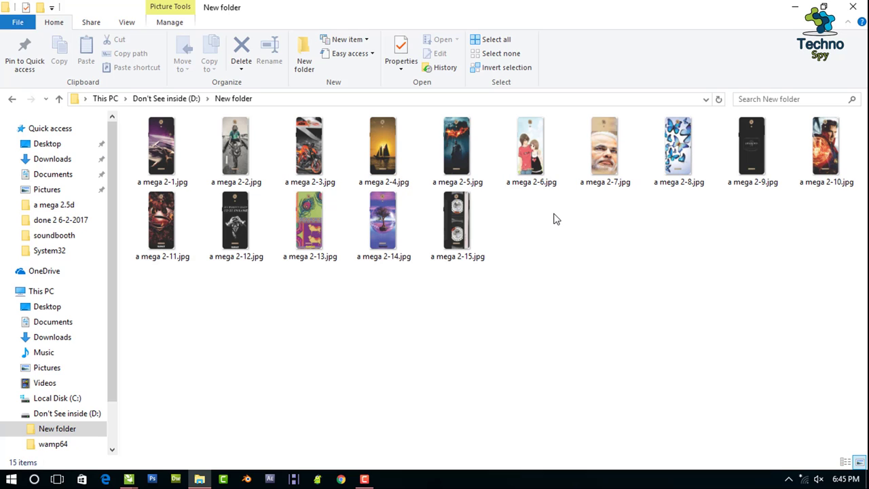
left_click(854, 8)
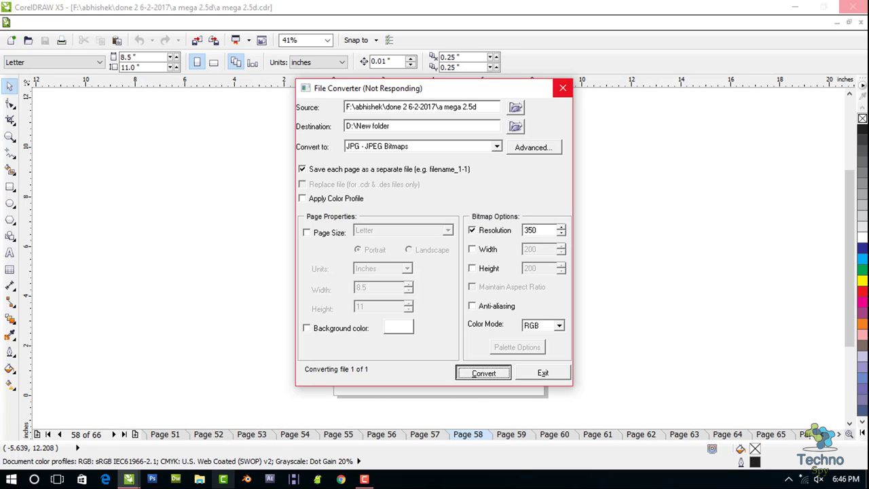
mouse_move(130, 480)
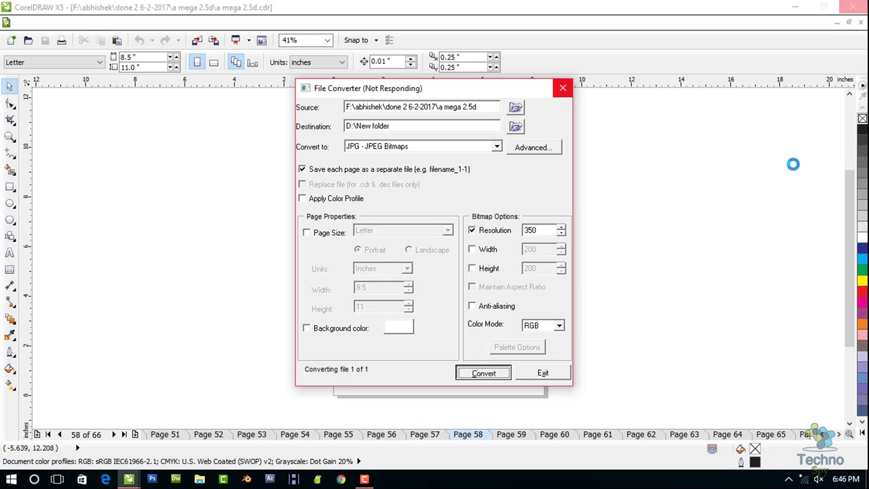
left_click(796, 12)
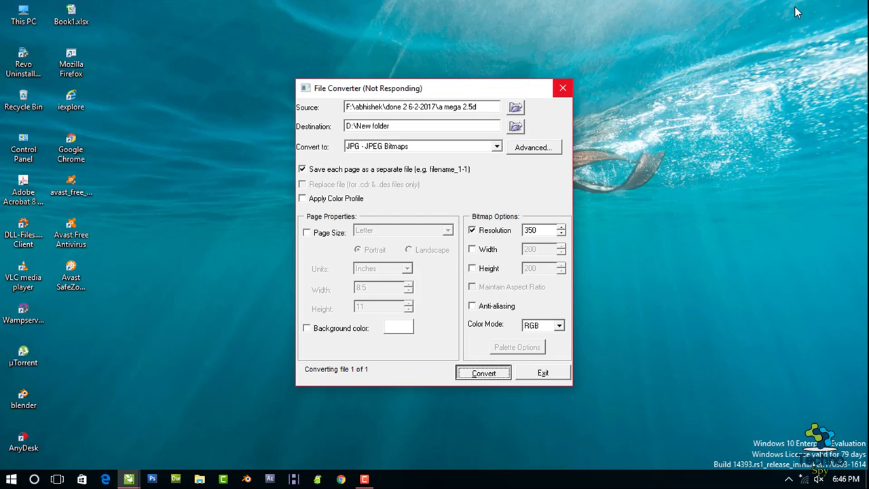